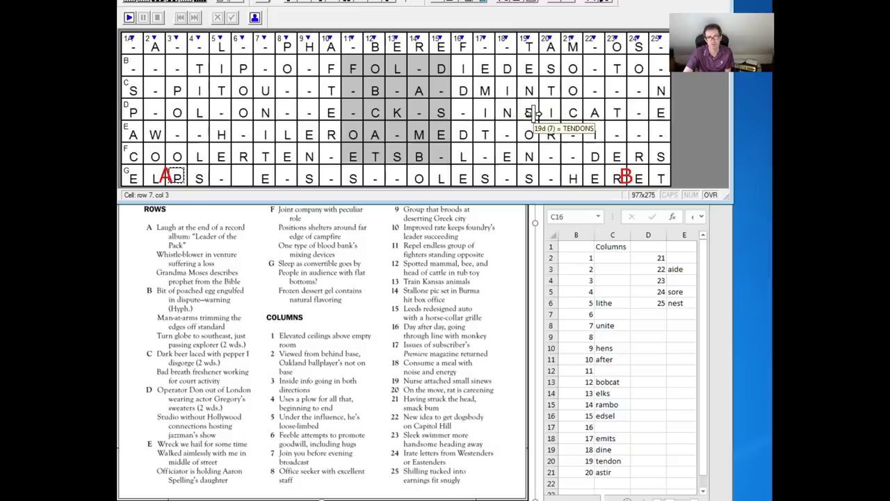
- Enter D in row D of column 19 to complete TENDONS
text(d)
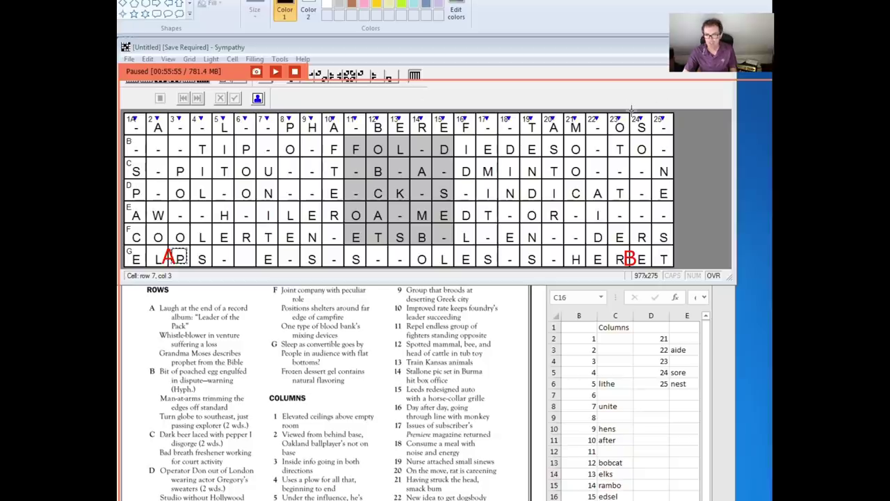
- Select columns 24–25 across rows A to G and move them to follow column 2
mouse_move(631, 112)
mouse_down()
mouse_move(641, 220)
mouse_move(655, 259)
mouse_move(671, 260)
mouse_up()
mouse_move(658, 198)
mouse_down()
mouse_move(640, 217)
mouse_move(532, 200)
mouse_move(197, 197)
mouse_up()
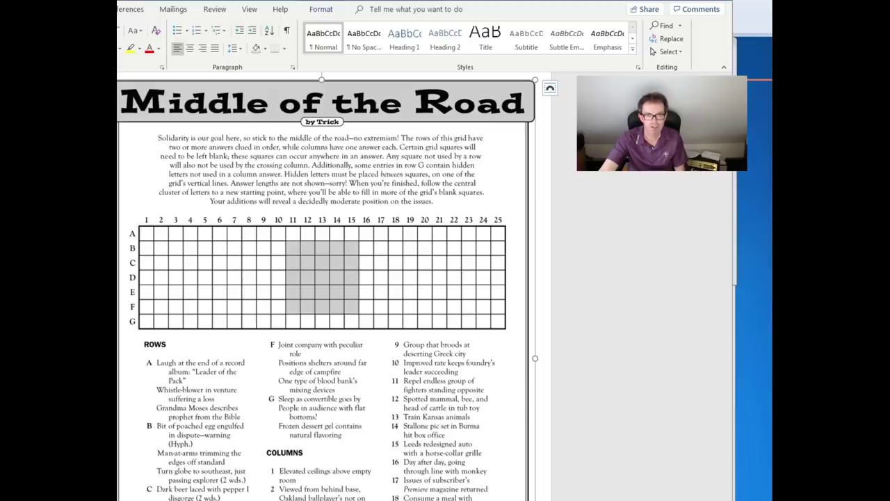
- In Paint, mark a rectangular selection around the strip holding columns 24 and 25
key(alt+Tab)
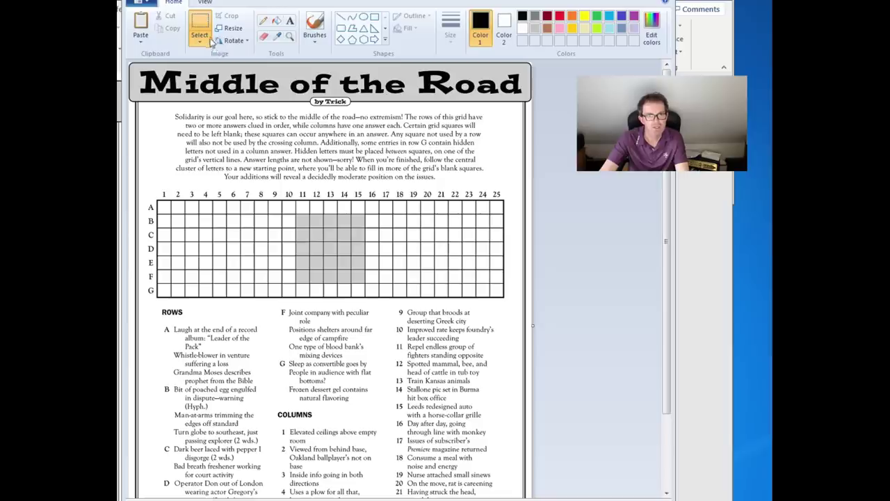
click(200, 44)
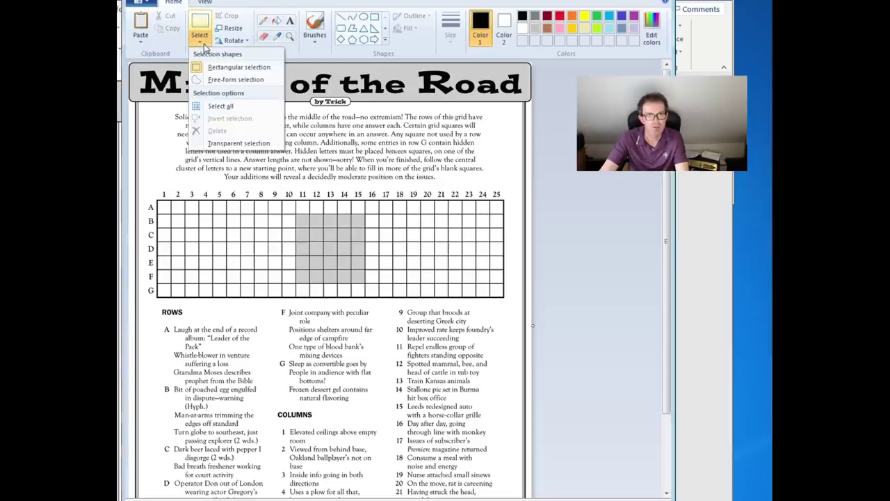
click(229, 67)
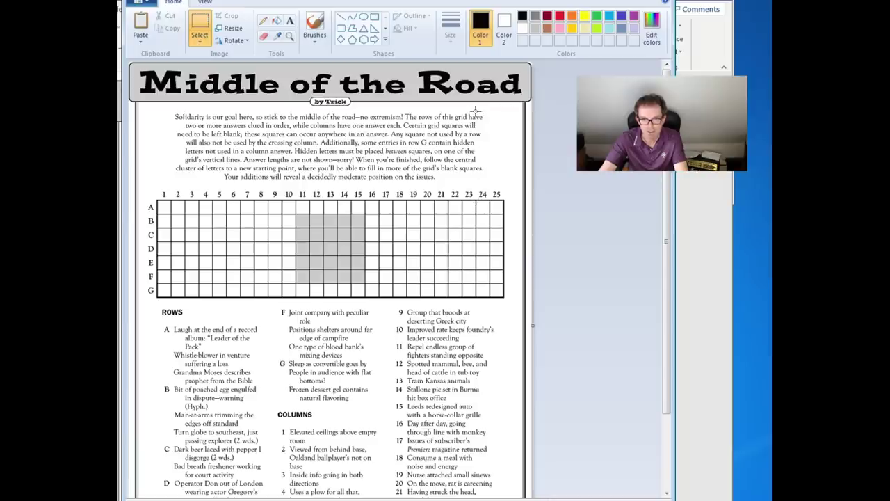
mouse_move(476, 110)
mouse_down()
mouse_move(478, 294)
mouse_move(505, 297)
mouse_up()
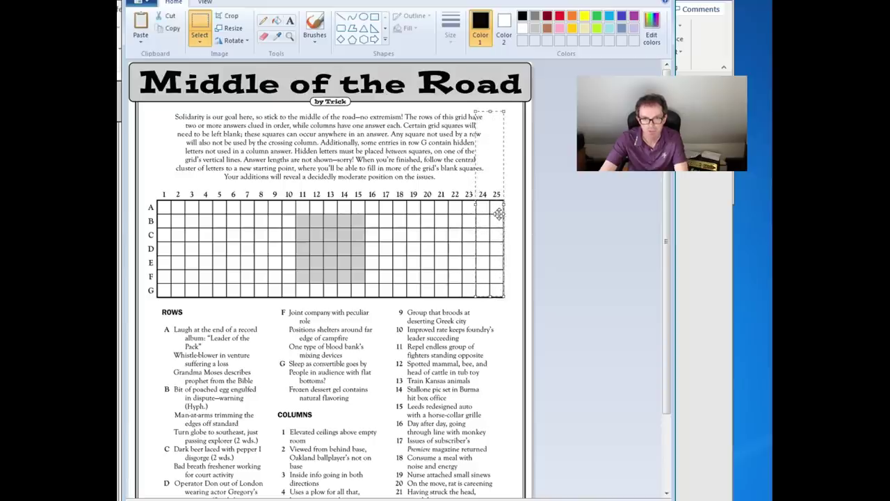
- Move the columns 24–25 strip after column 2 and nudge it into line with the grid
drag(498, 215, 207, 216)
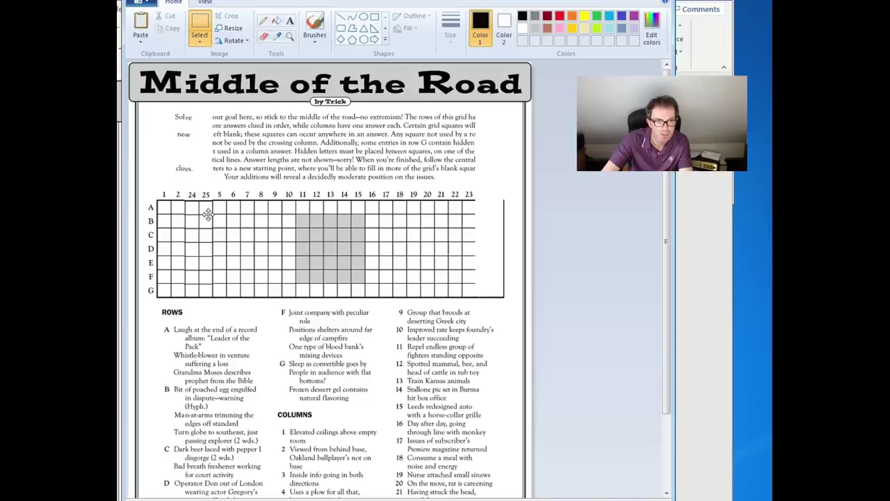
drag(207, 216, 208, 215)
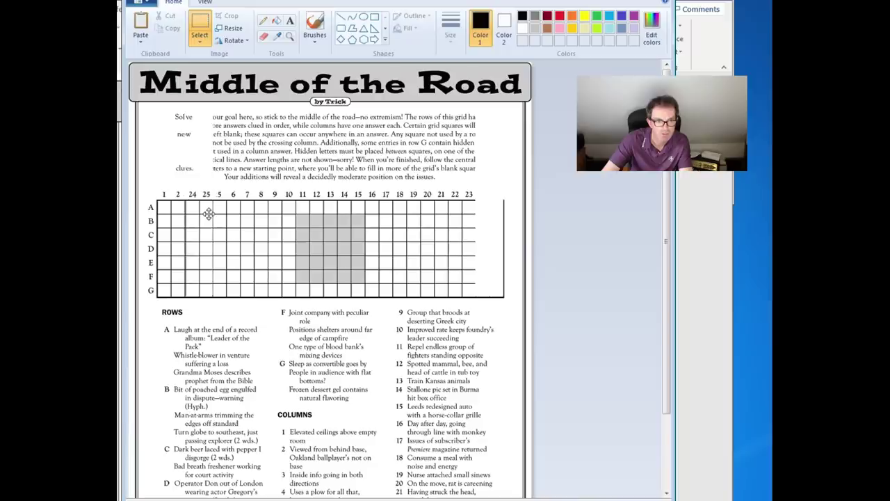
drag(209, 214, 207, 214)
drag(208, 214, 209, 214)
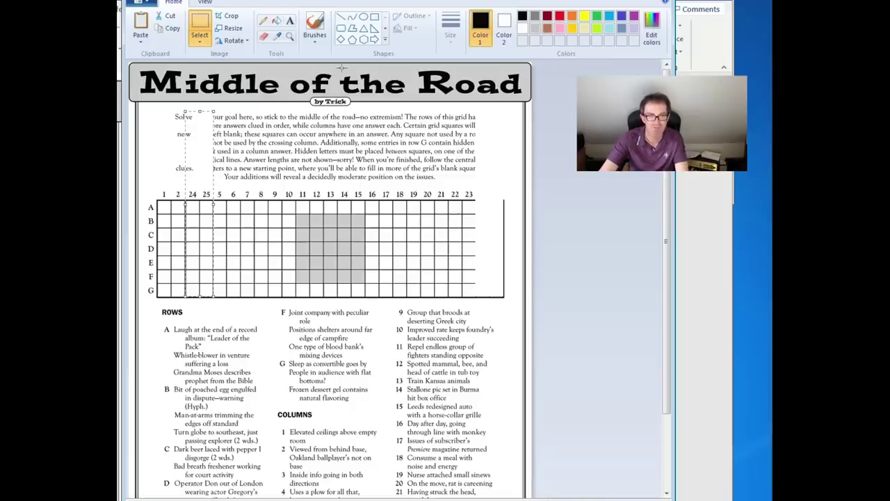
- Undo the column move and select columns 24–25 together with the clues below them
key(ctrl+z)
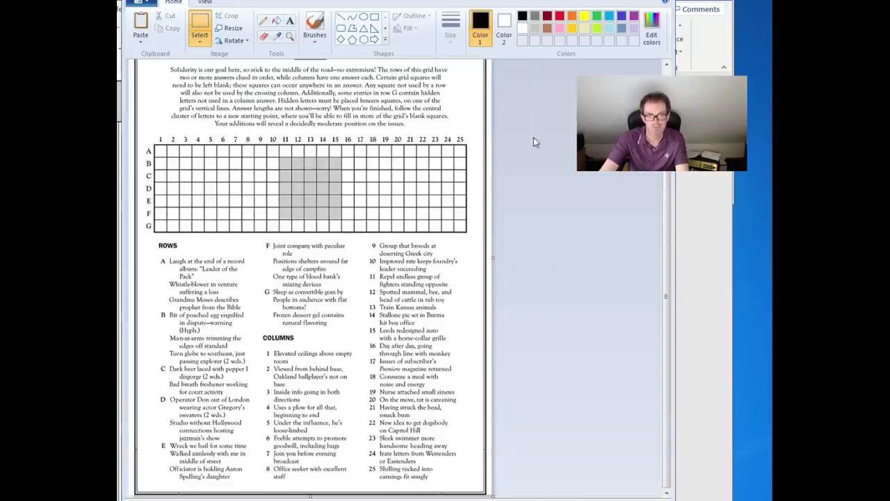
click(200, 42)
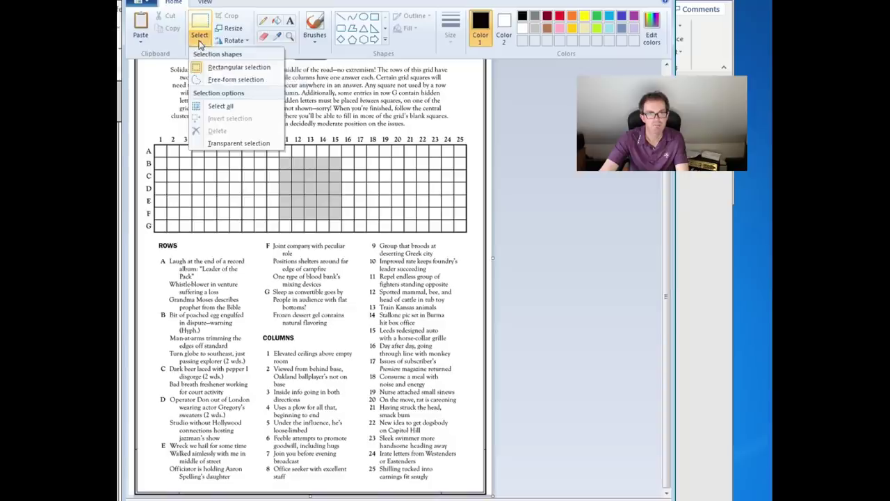
click(223, 66)
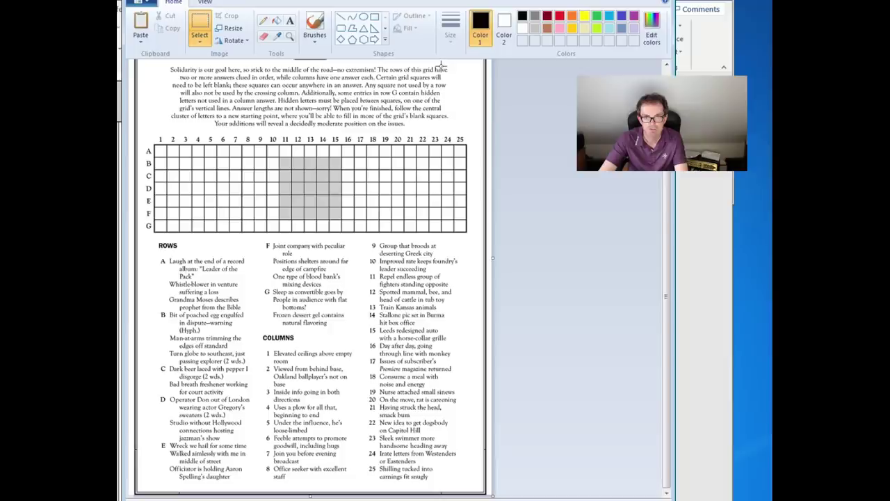
drag(443, 66, 467, 481)
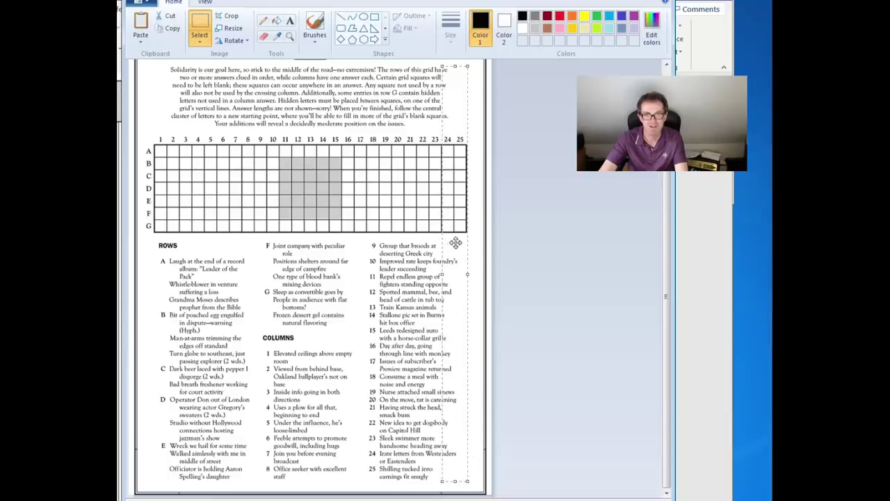
- Move the columns 24–25 strip with its clues after column 2, nudging until grid lines align
drag(445, 245, 194, 242)
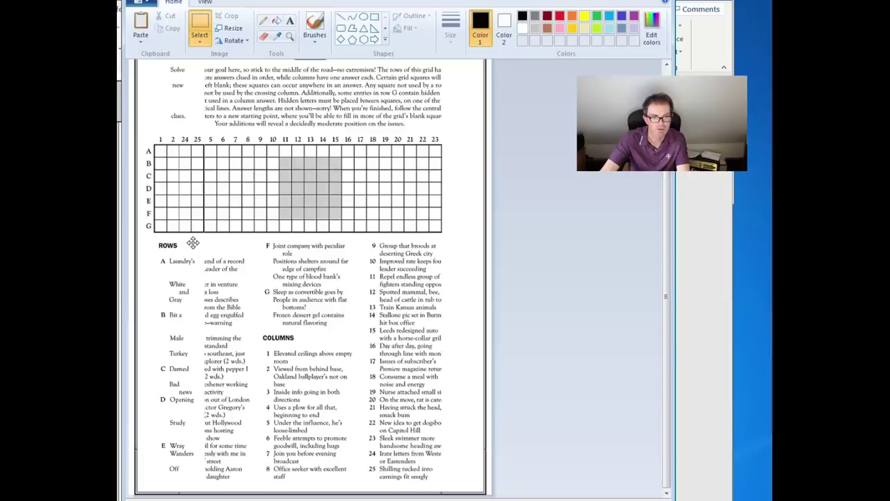
drag(192, 242, 193, 243)
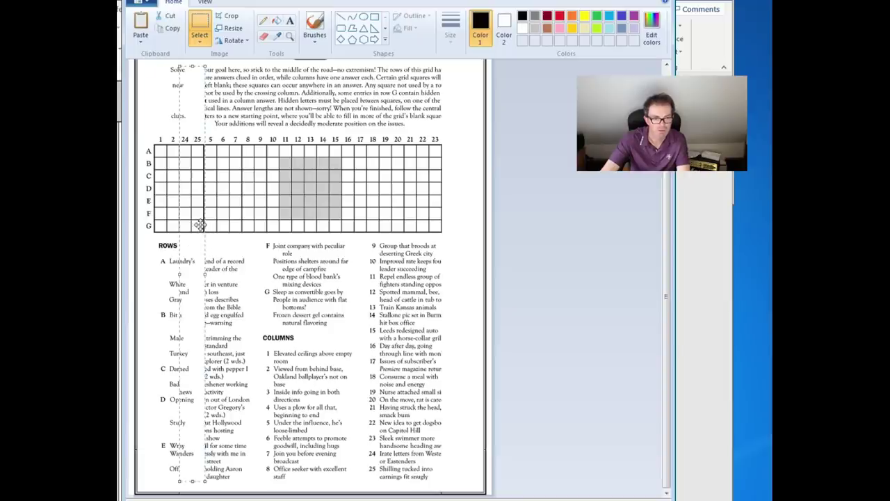
key(Escape)
drag(196, 198, 196, 197)
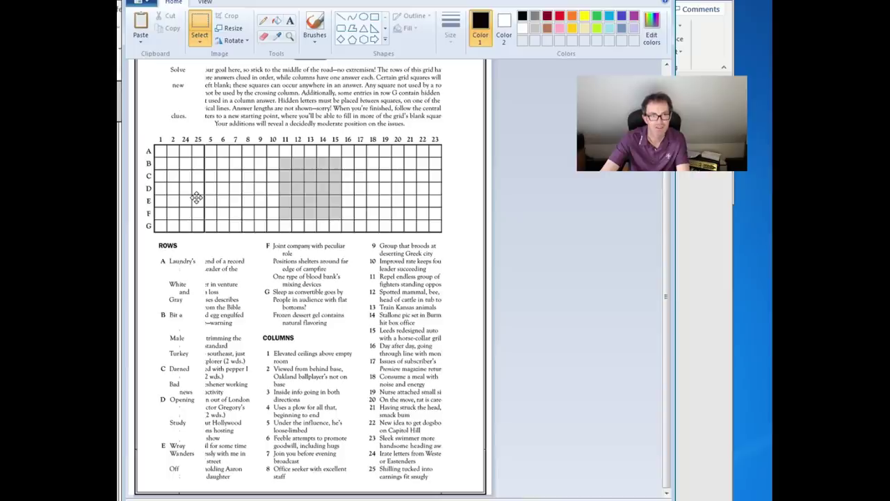
drag(197, 197, 197, 198)
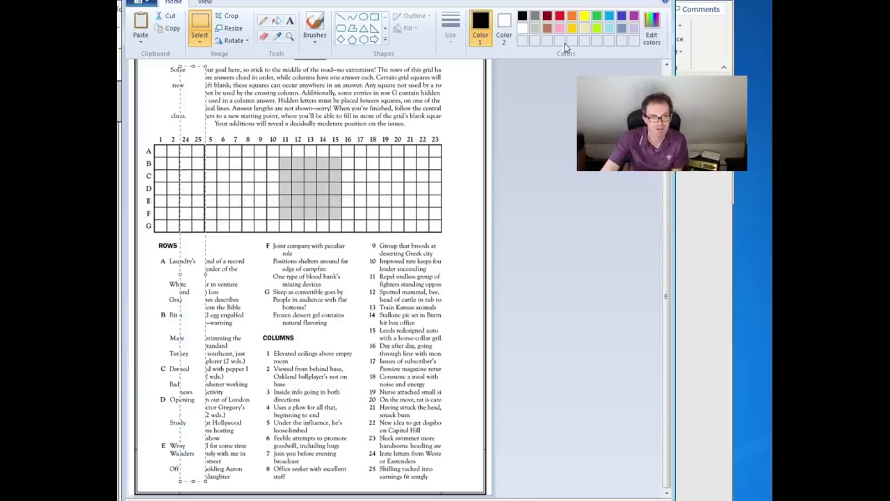
drag(193, 242, 193, 241)
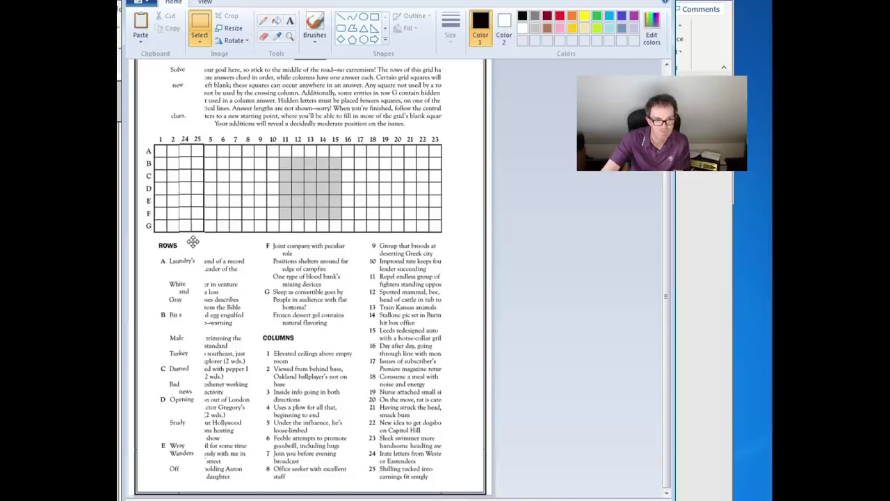
drag(193, 241, 193, 242)
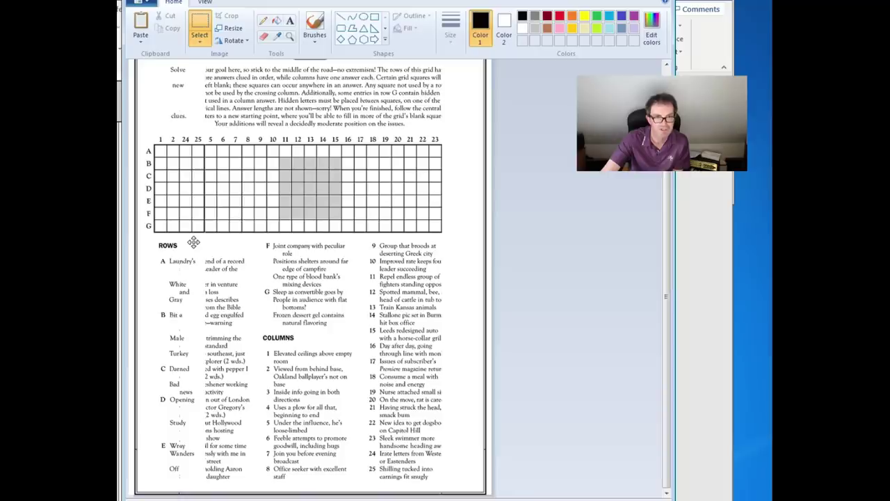
- Set the strip down beside columns 1 and 2, deselect it, and switch to Sympathy
drag(193, 241, 193, 242)
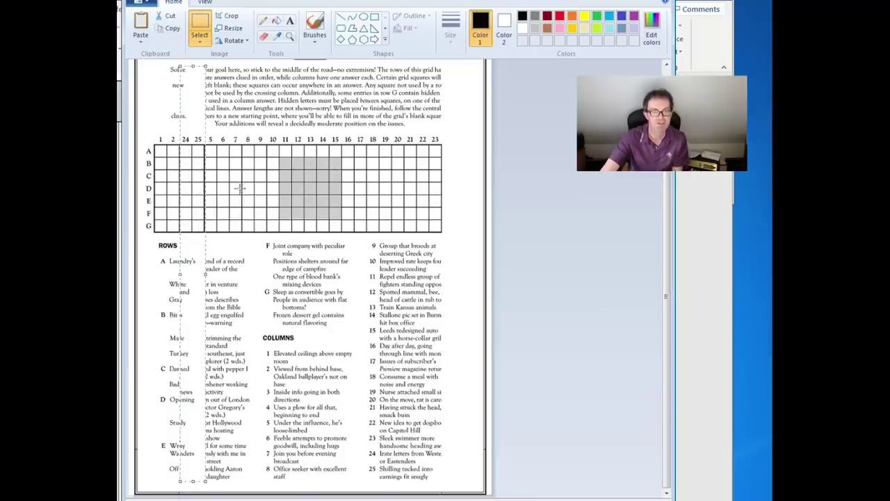
click(561, 125)
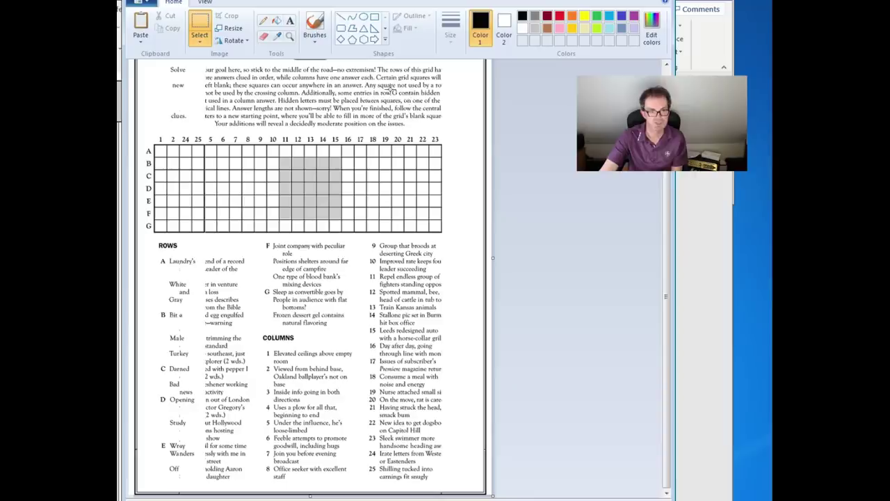
key(alt+Tab)
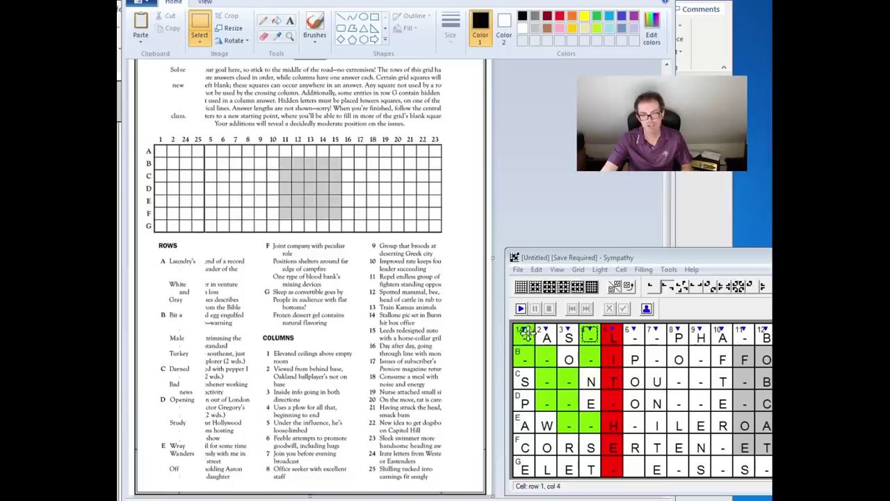
- Enter WASH across row A of the green block
click(525, 334)
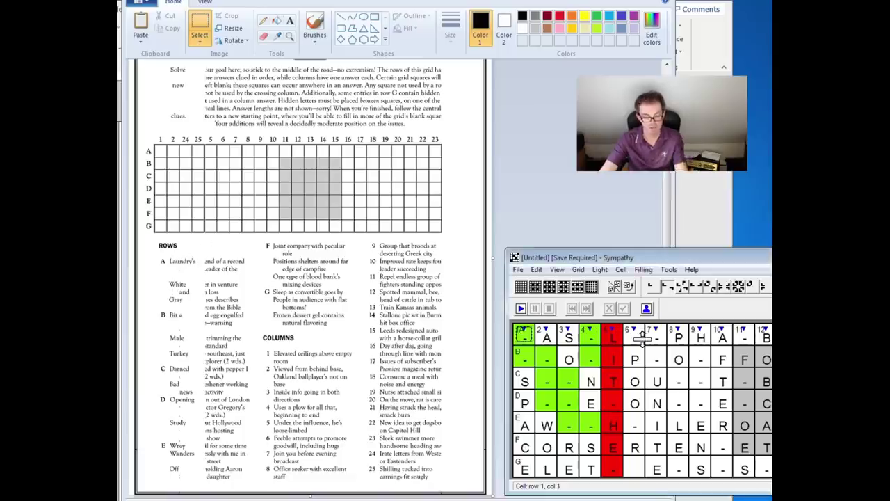
text(WAS)
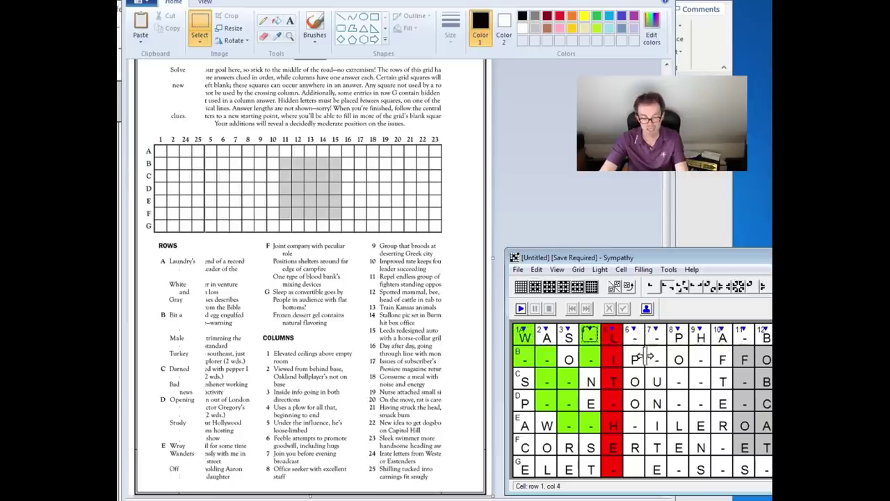
text(H)
key(Return)
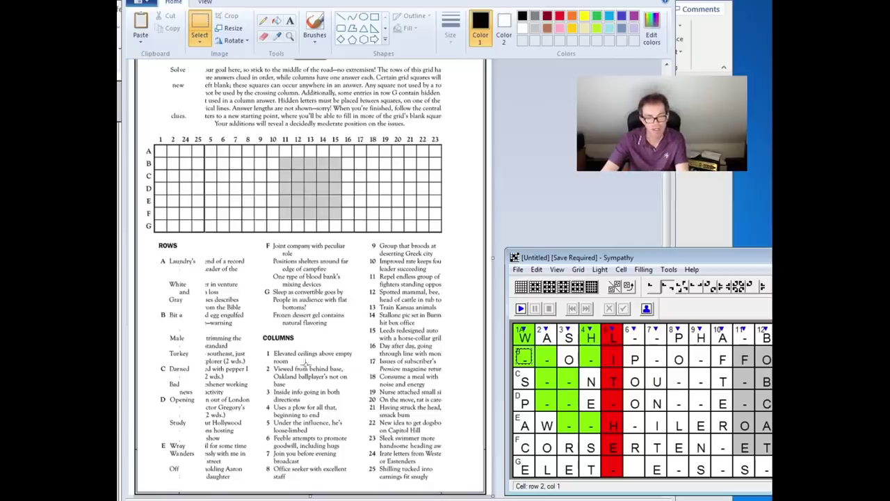
- Fill the missing letters so rows C, D and E read SEWN, PORE and AWRY
click(525, 377)
text(S)
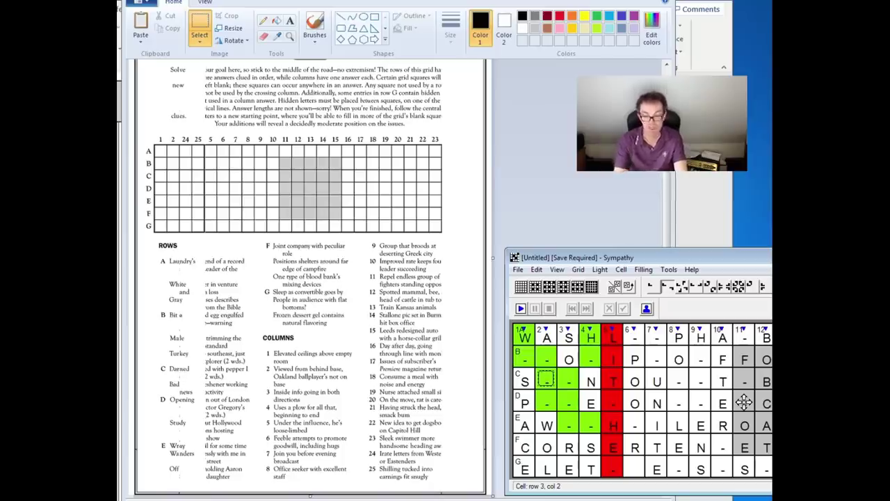
text(EW)
key(Down)
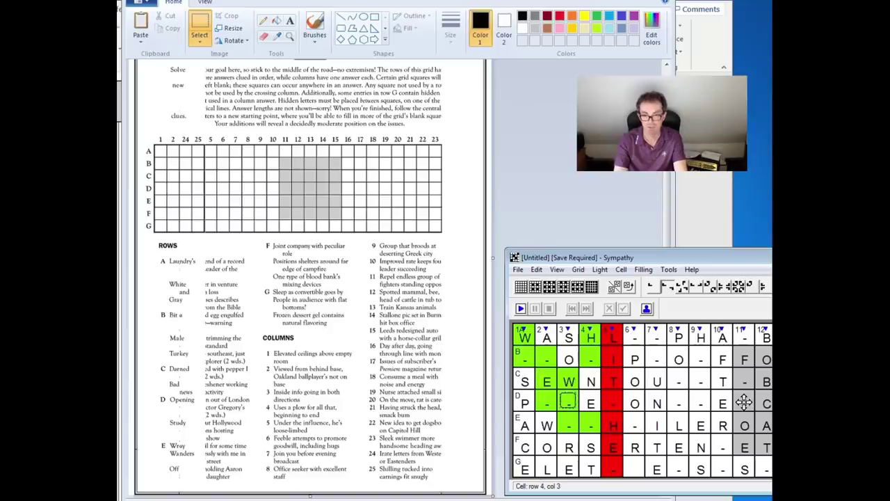
key(Left)
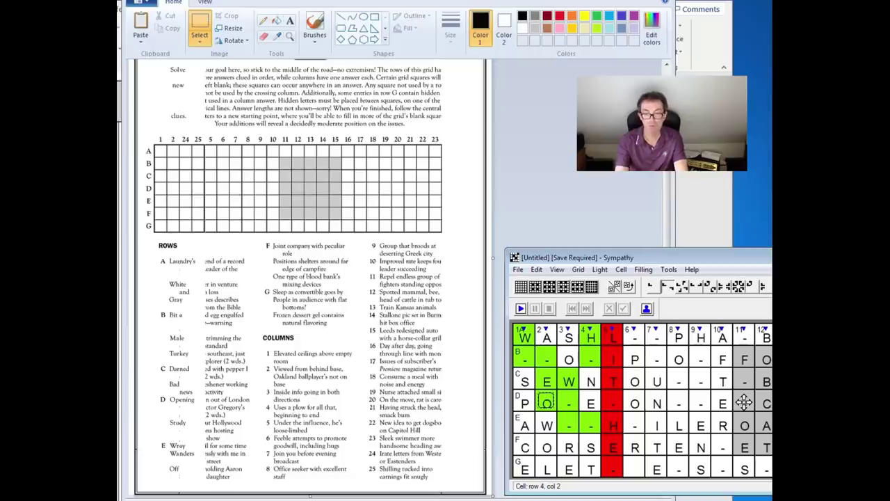
text(O)
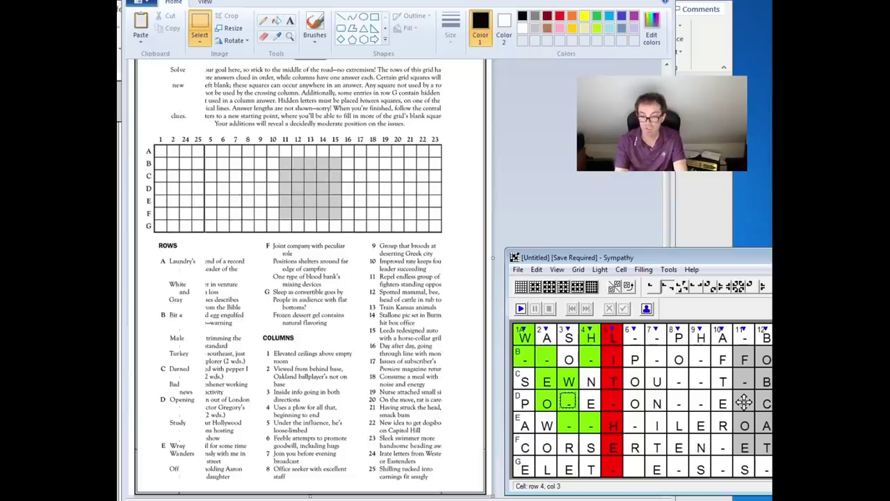
text(R)
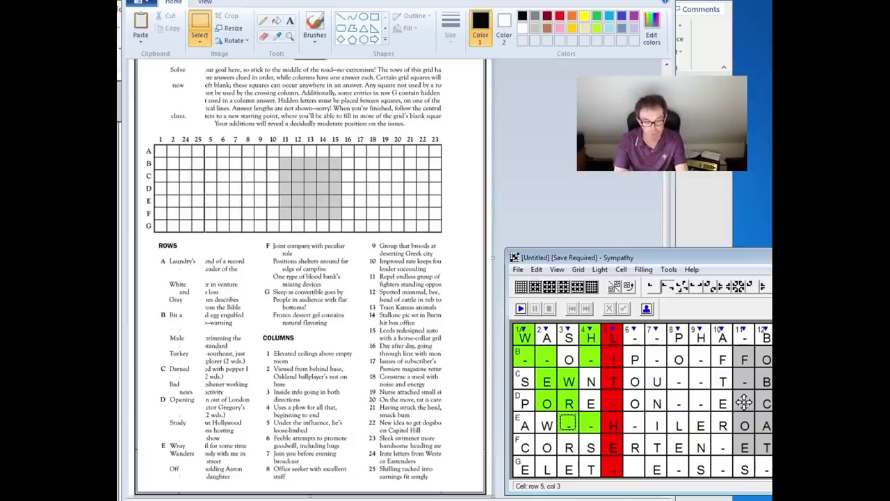
text(RY)
key(Up)
key(Up)
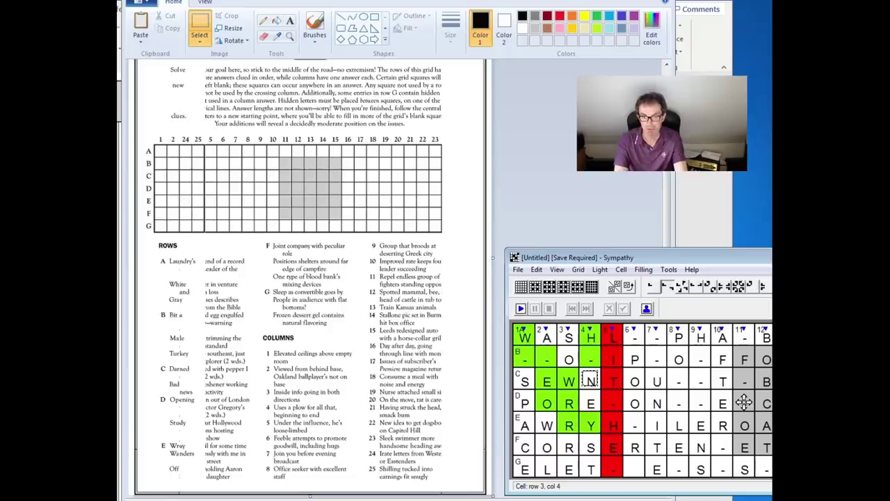
- Review the green block entries and return to the first empty square of row B
key(Up)
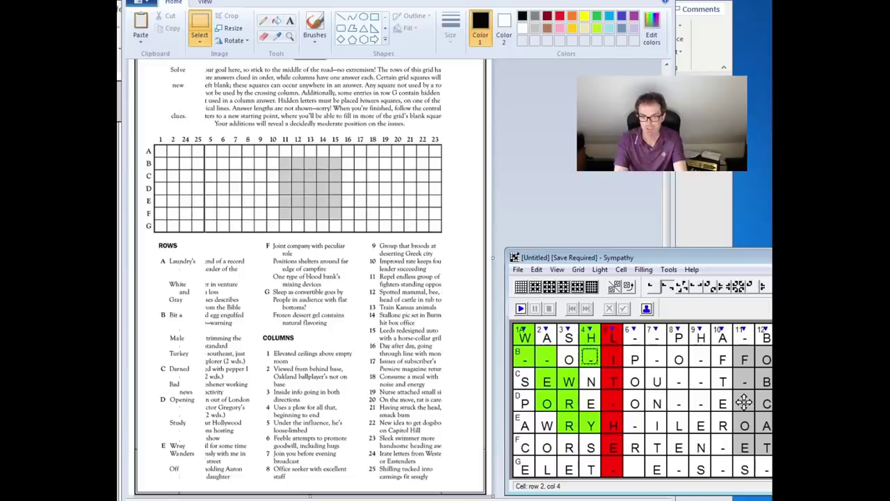
key(Left)
key(Left)
key(Left)
key(Up)
key(Right)
key(Right)
key(Right)
key(Left)
key(Left)
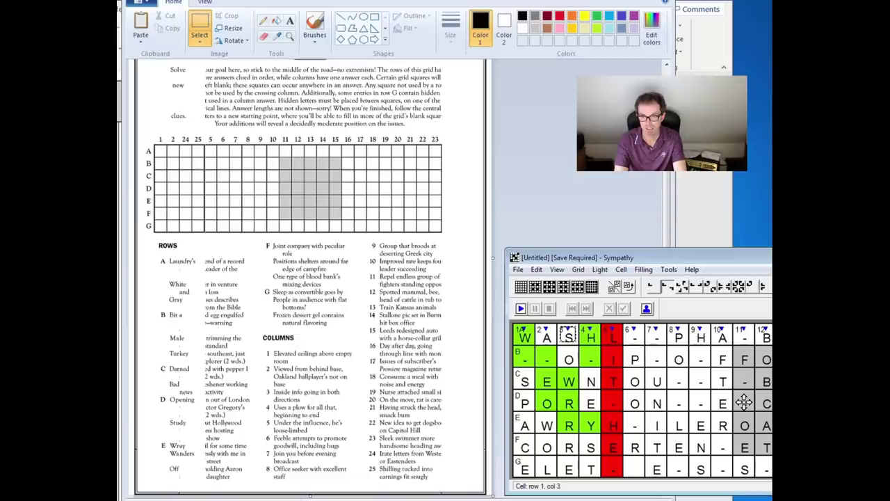
key(Down)
key(Left)
key(Right)
key(Right)
key(Right)
key(Right)
key(Left)
key(Left)
key(Down)
key(Down)
key(Down)
key(Left)
key(Up)
key(Up)
key(Up)
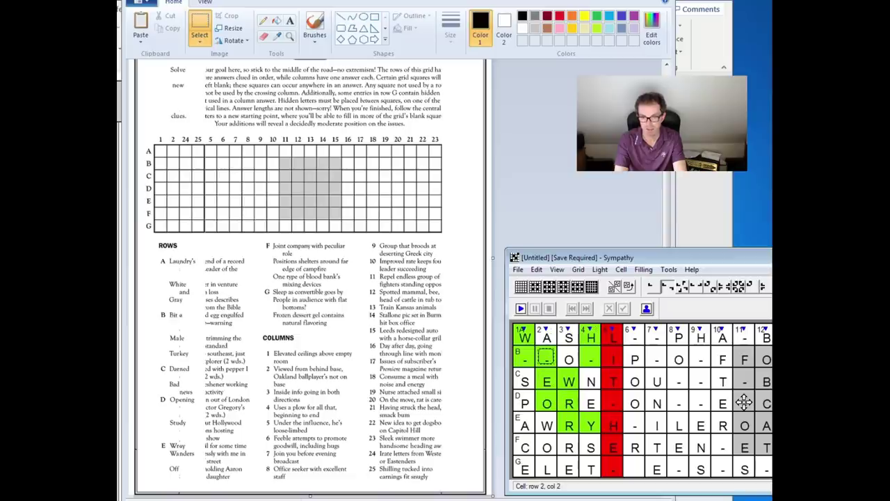
key(Left)
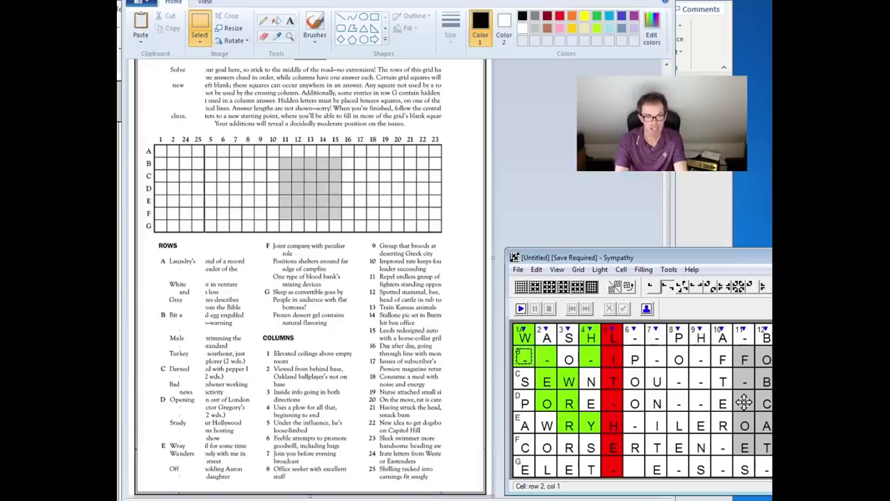
- Add A and T before the O and M after it, so row B reads ATOM
text(A)
key(Right)
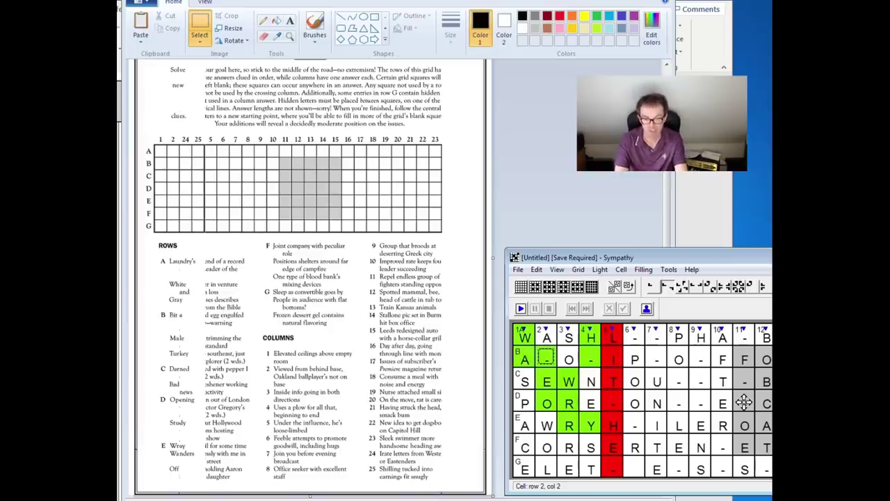
text(T)
key(Right)
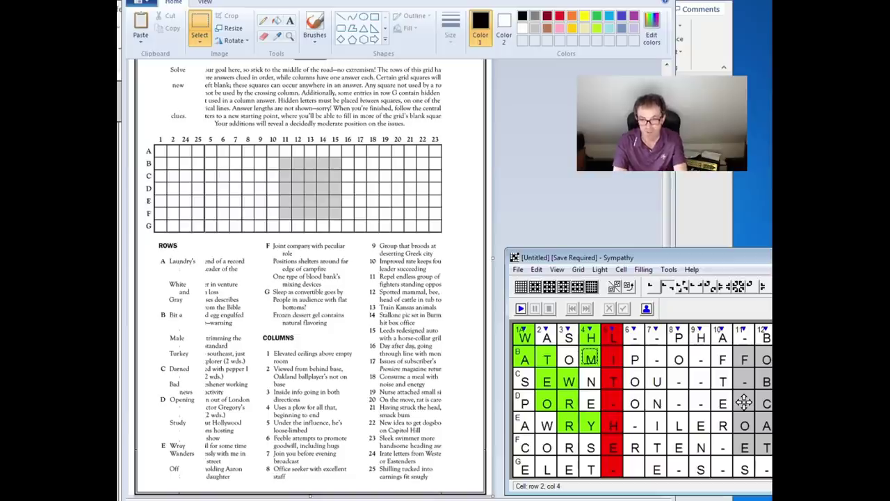
text(M)
key(Right)
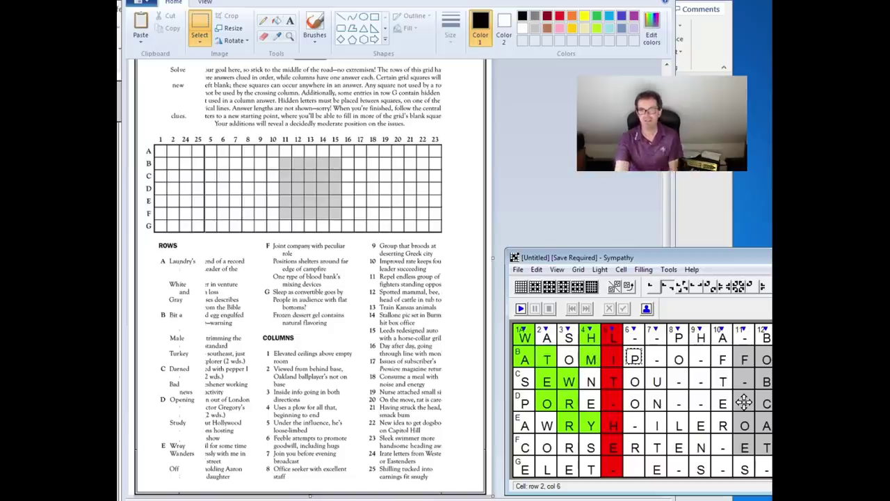